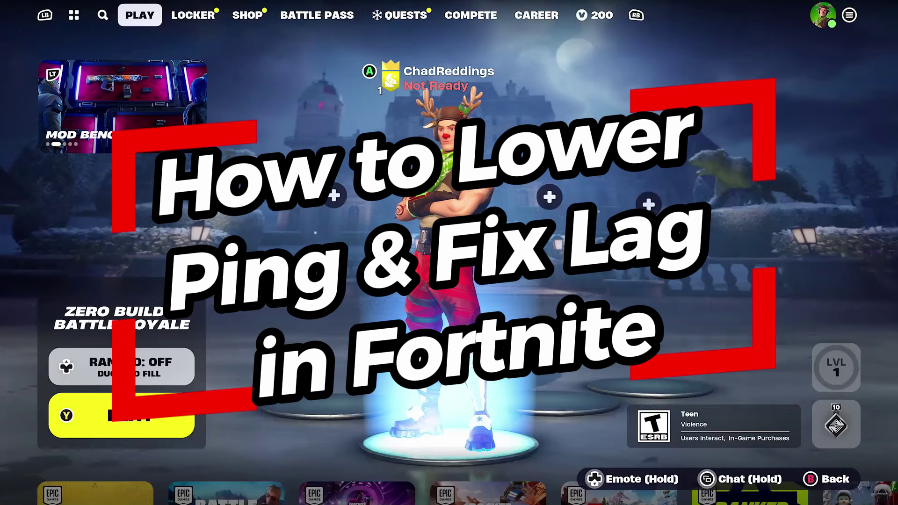
Step: Open Fortnite's Game settings and focus Matchmaking Region, which shows Auto (33ms)
key("Escape")
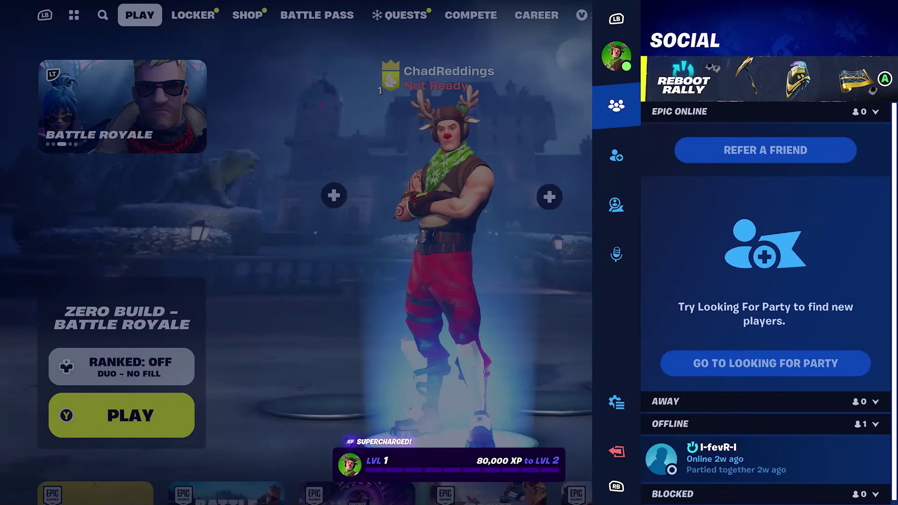
key("Down")
key("Down")
key("Down")
key("Down")
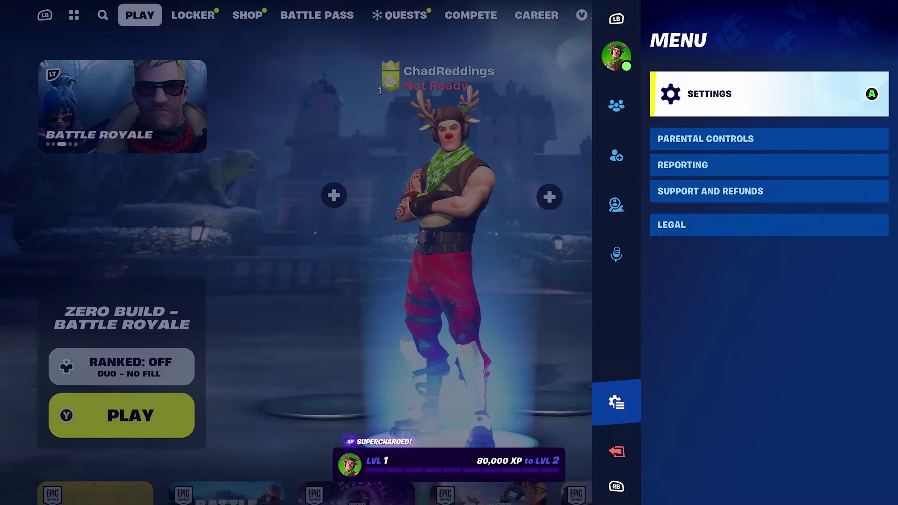
key("Return")
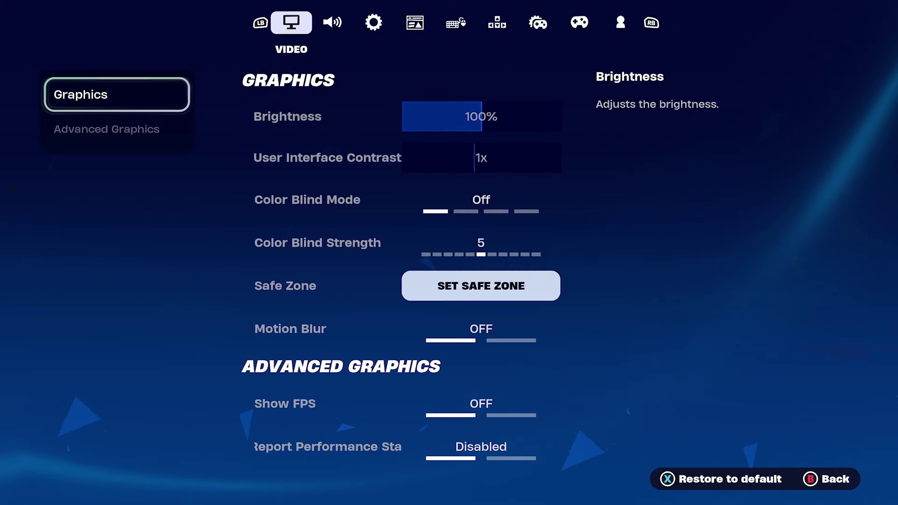
key("e")
key("e")
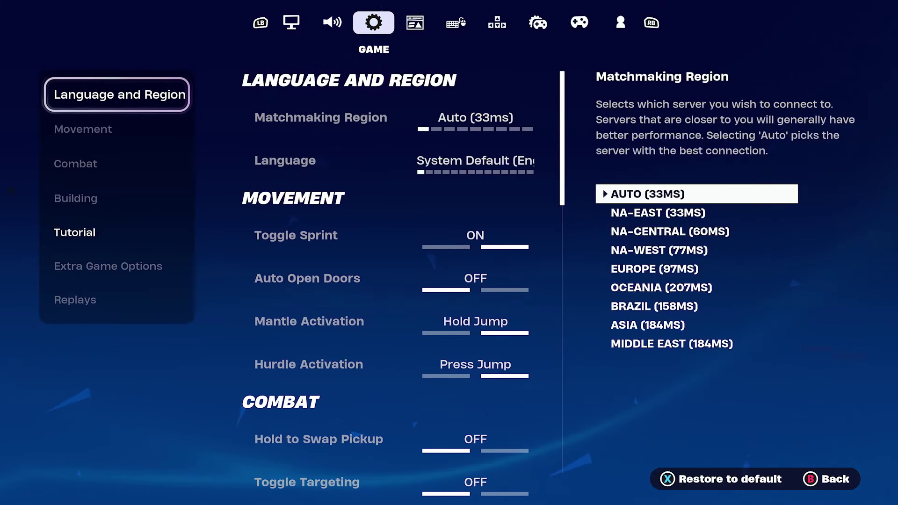
key("Right")
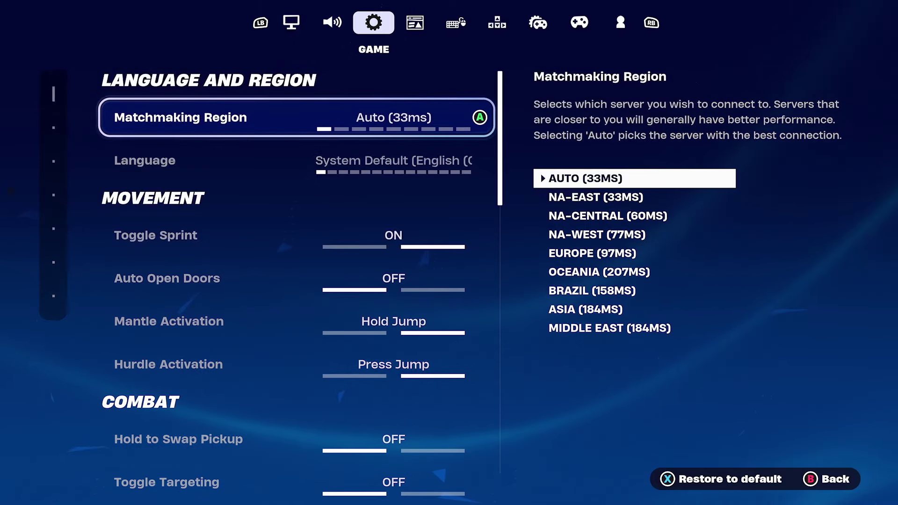
Step: Leave Fortnite for the Xbox home dashboard and open the console Settings
key("super")
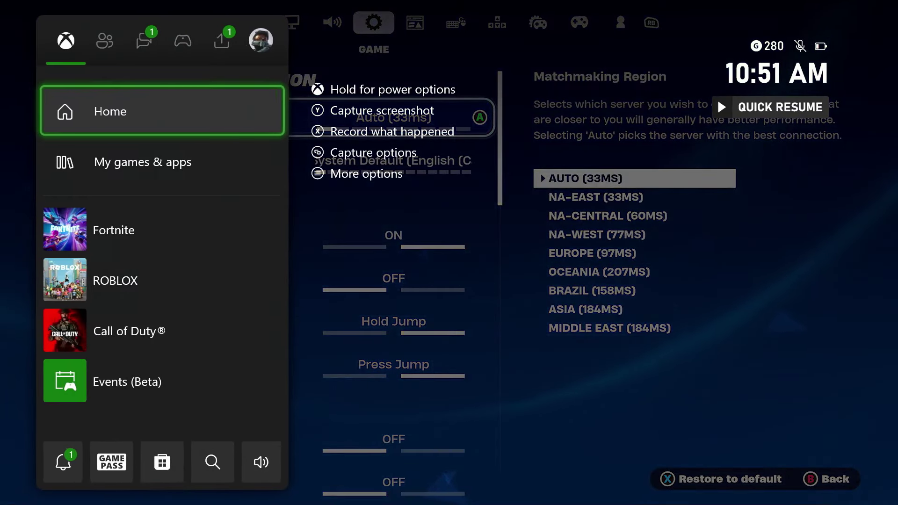
key("Return")
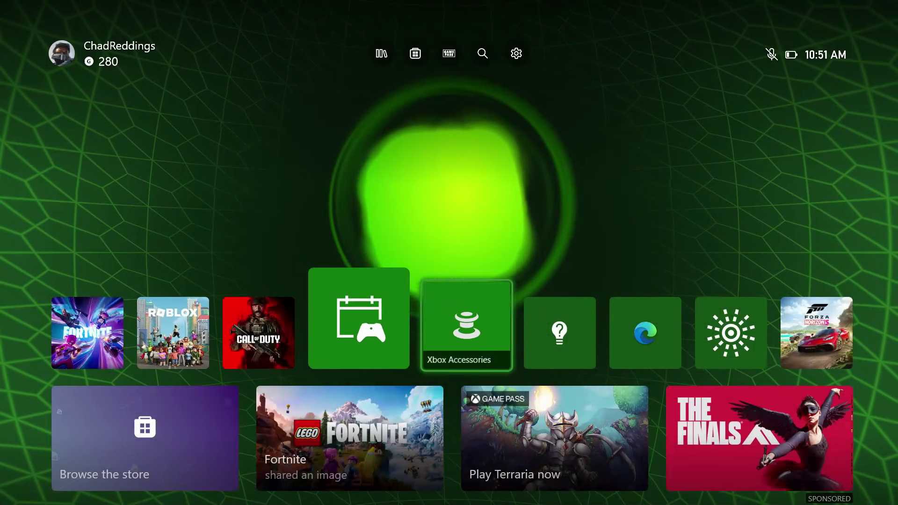
key("Right")
key("Up")
key("Right")
key("Right")
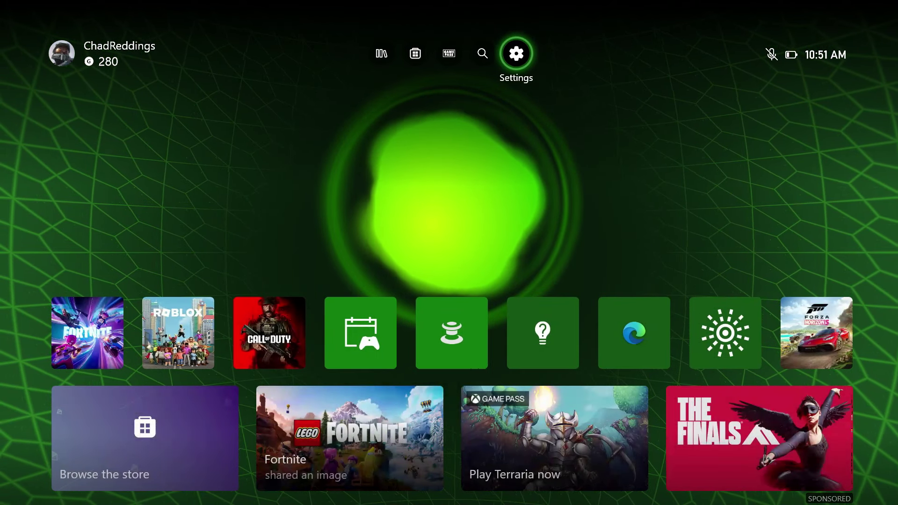
key("Return")
Step: Open General > Network settings, showing NAT Type: Open
key("Left")
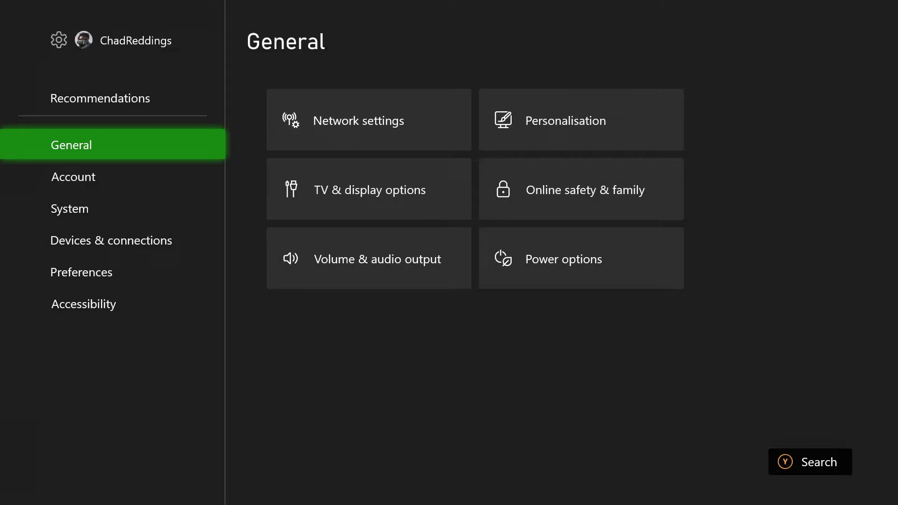
key("Right")
key("Return")
key("Right")
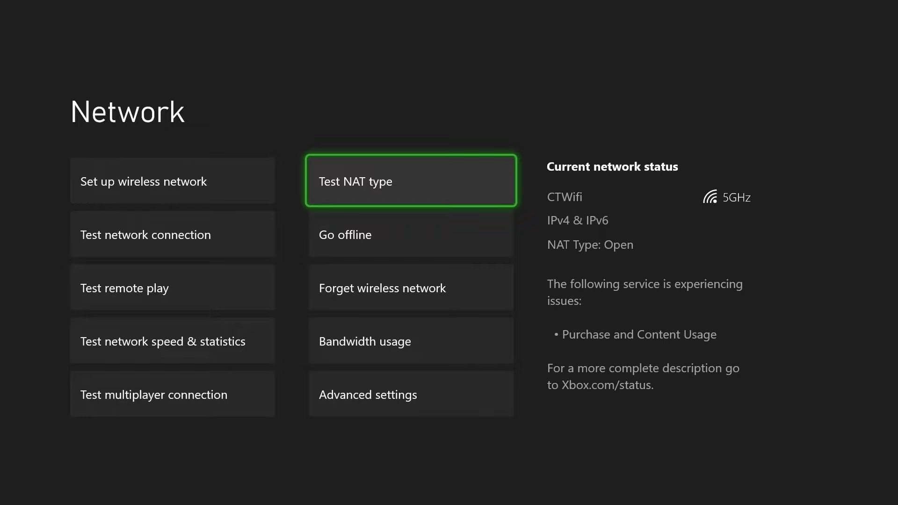
key("Down")
key("Down")
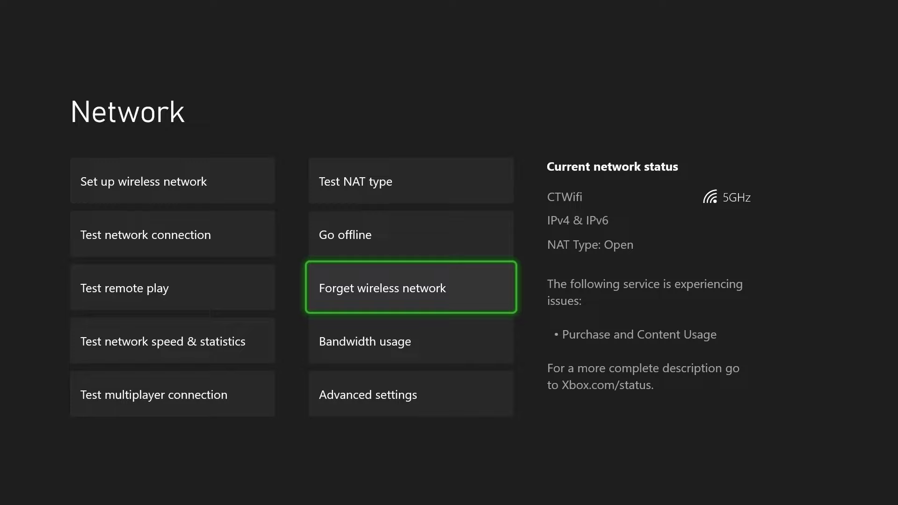
key("Down")
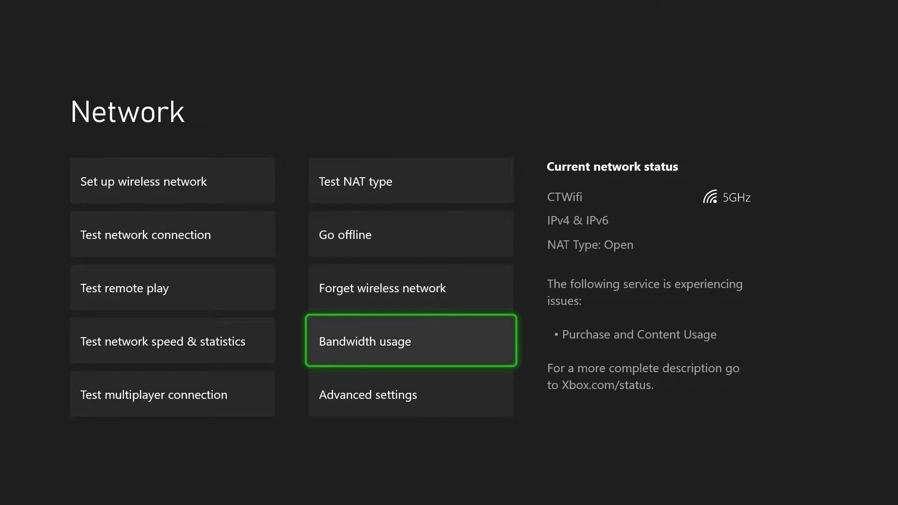
key("Down")
Step: Set DNS to Manual in Advanced settings, reaching the Primary IPv4 DNS field with 1.1.1.1
key("Return")
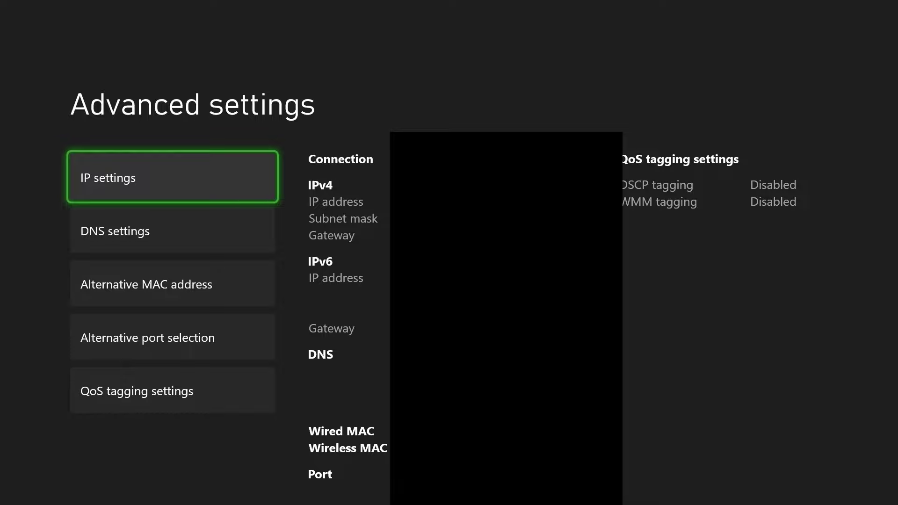
key("Down")
key("Return")
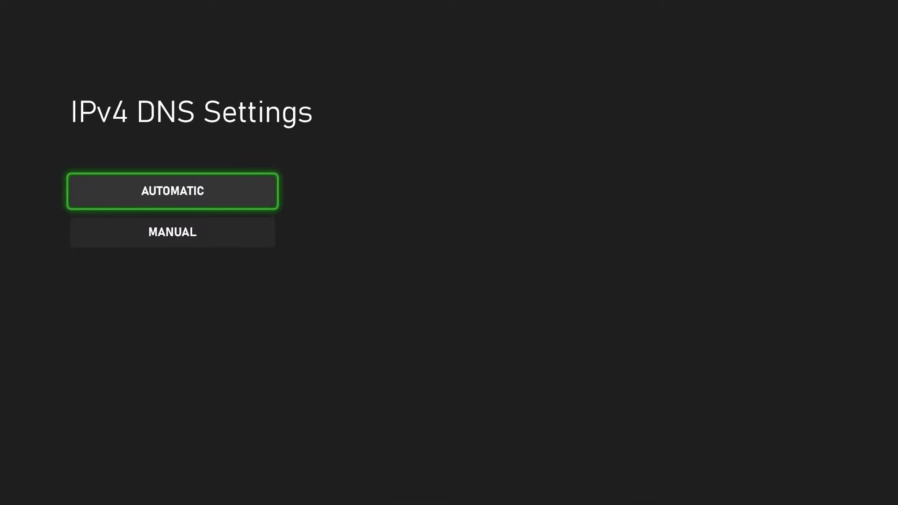
key("Down")
key("Return")
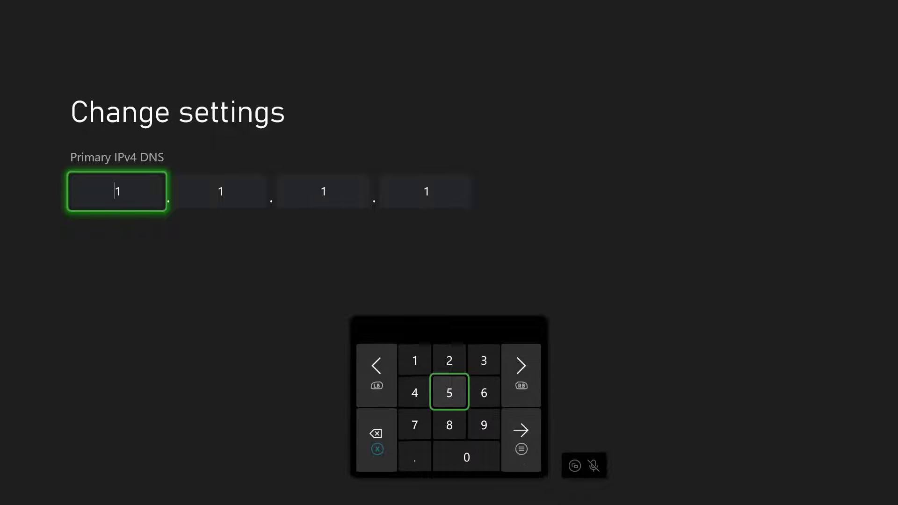
Step: Confirm 1.1.1.1 as primary IPv4 DNS and move to the secondary entry, 1.0.0.1
key("Left")
key("Up")
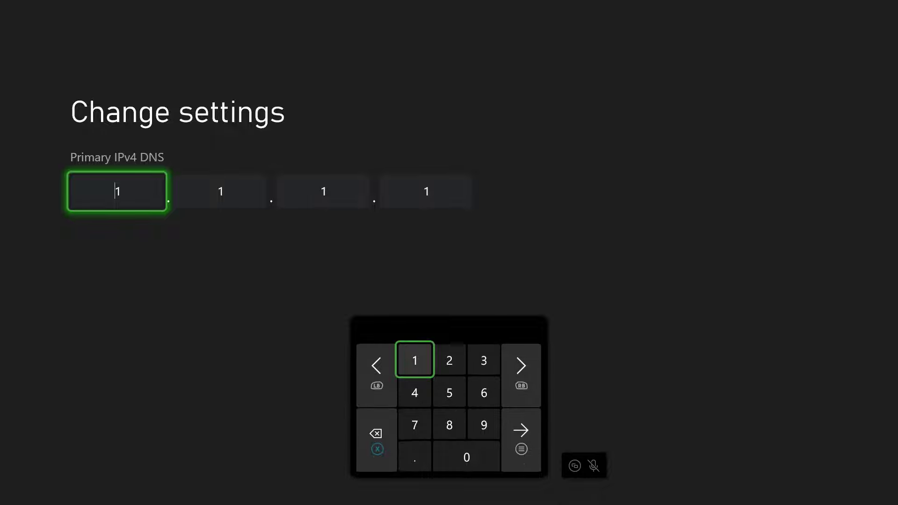
key("Down")
key("Right")
key("Down")
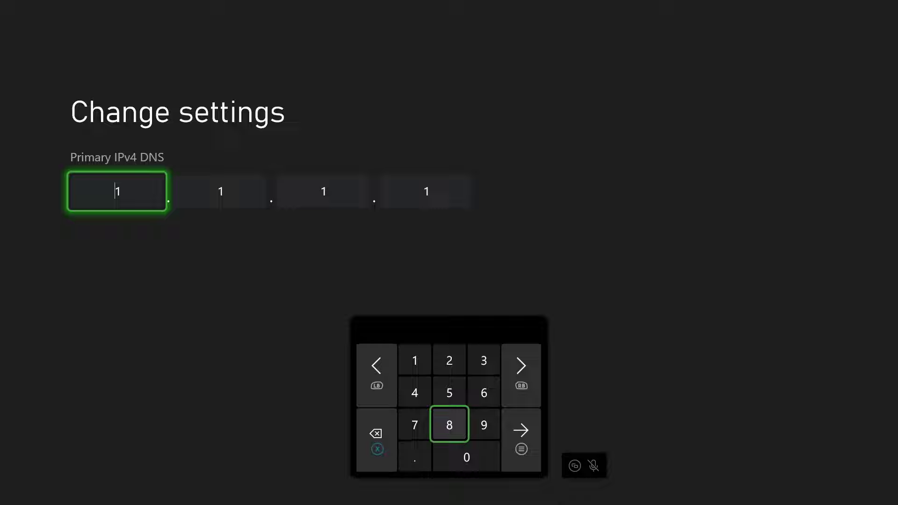
key("Up")
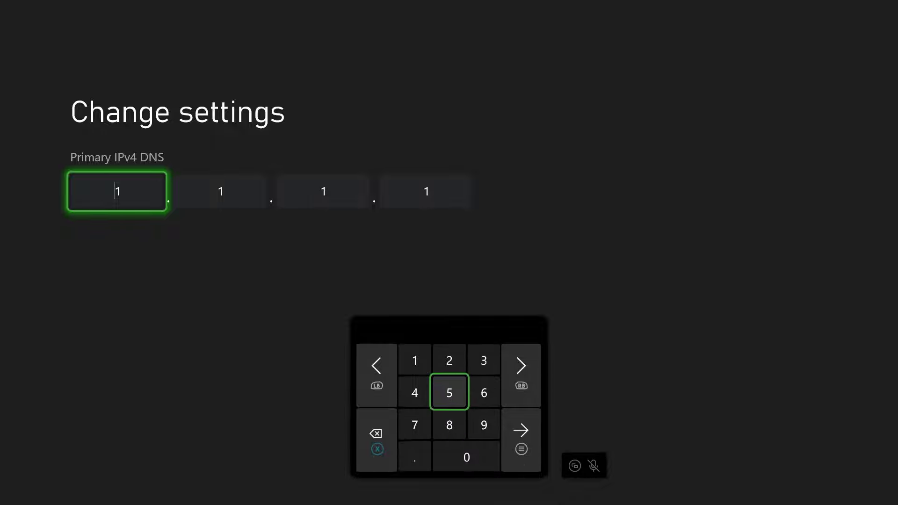
key("Return")
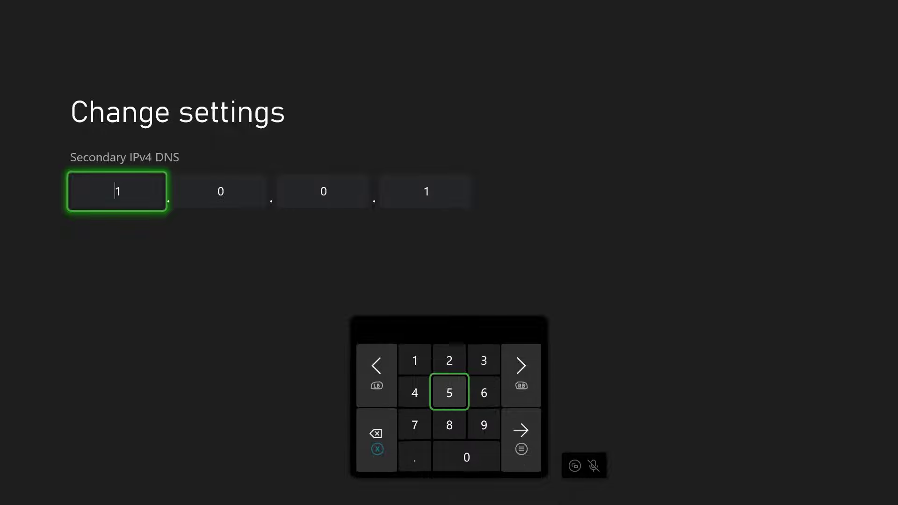
key("Left")
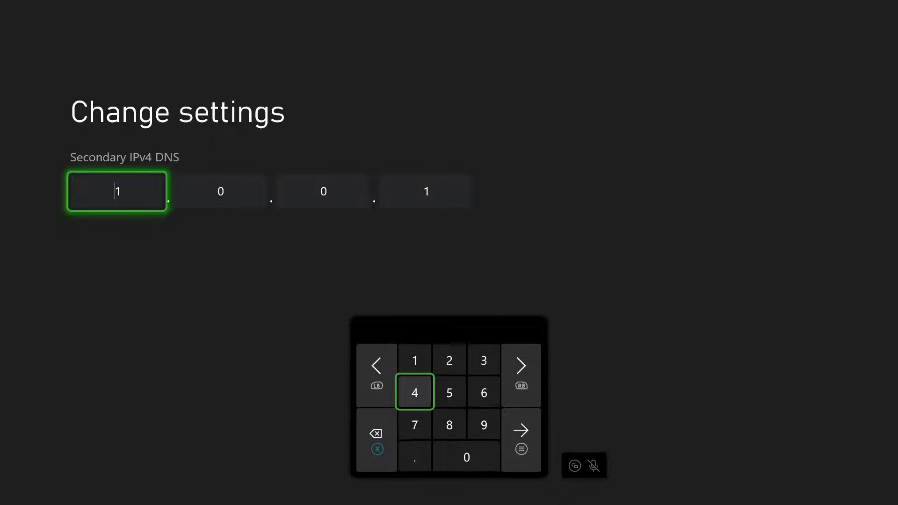
key("Right")
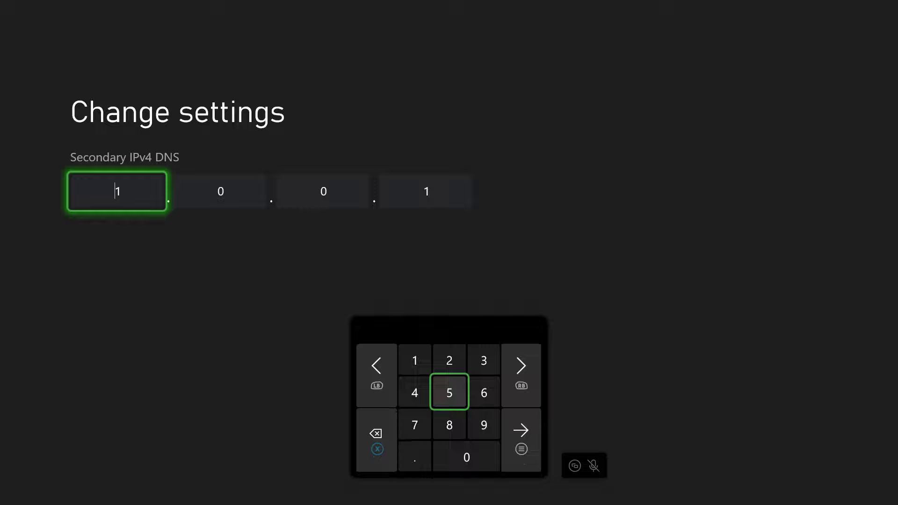
Step: Save secondary DNS 1.0.0.1, then review DSCP and WMM tagging, leaving both unchecked
key("Return")
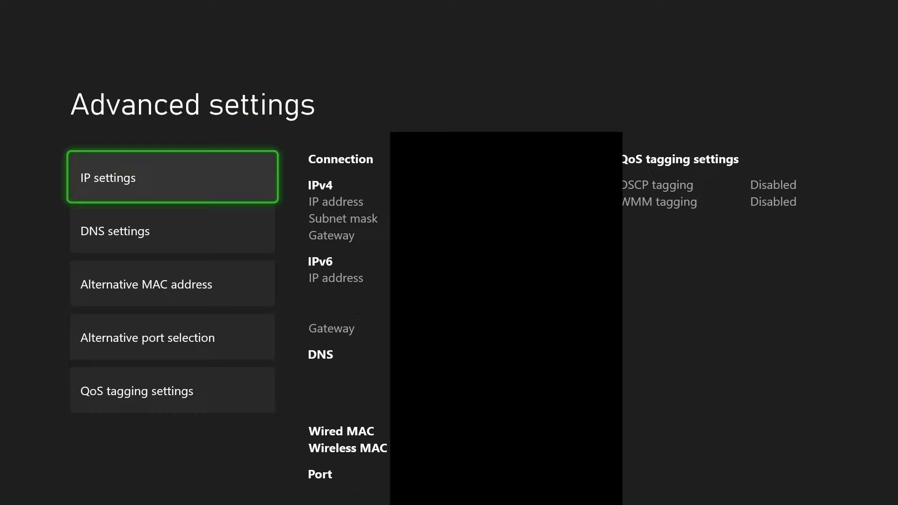
key("Down")
key("Down")
key("Down")
key("Down")
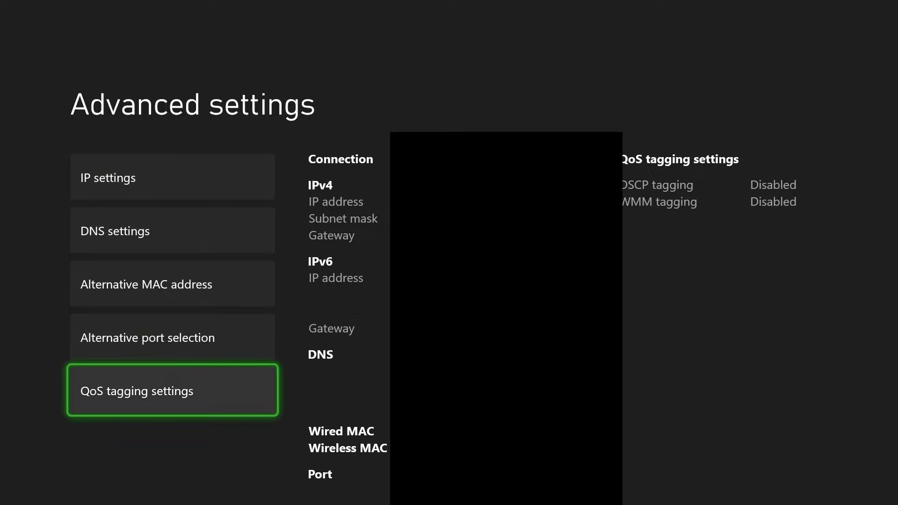
key("Return")
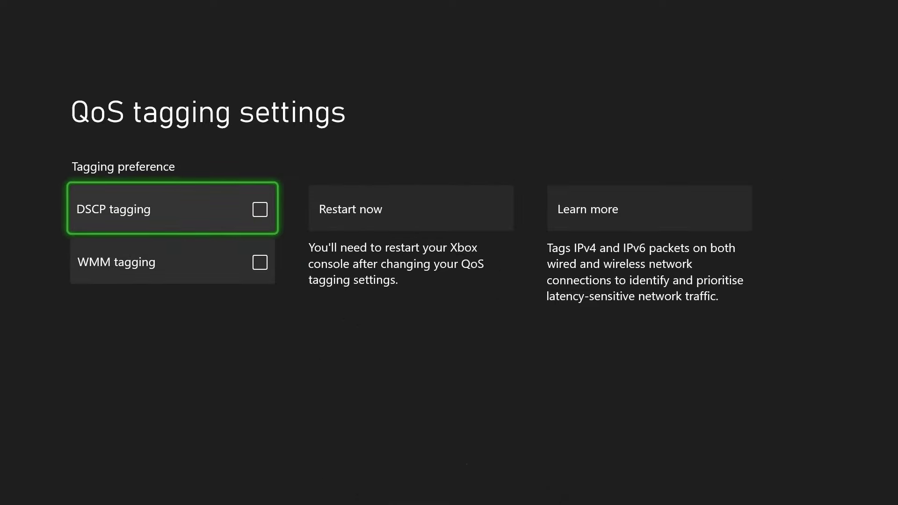
key("Down")
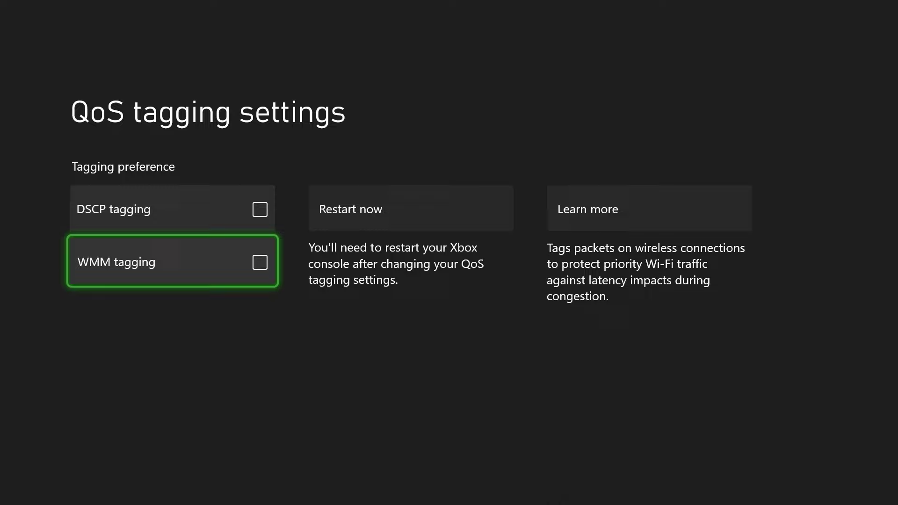
key("Up")
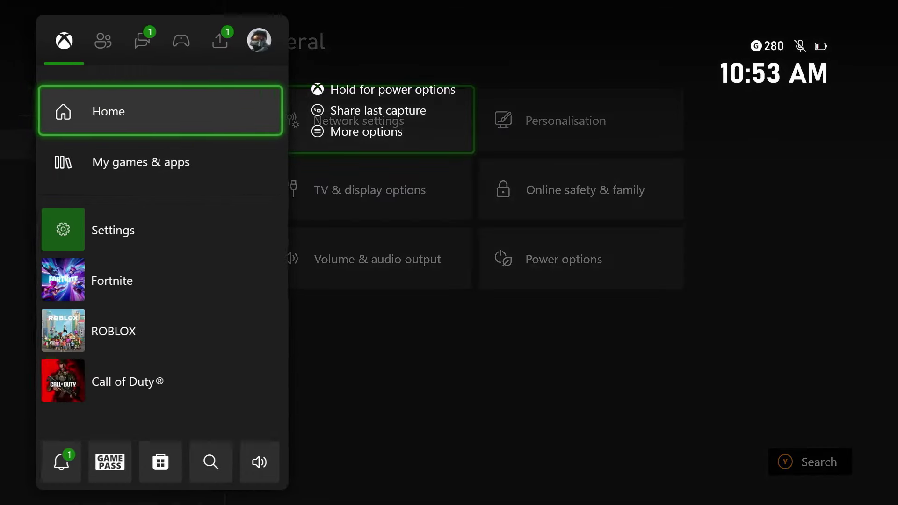
Step: Switch back to Fortnite and exit its settings to the Zero Build – Battle Royale lobby
key("Down")
key("Down")
key("Down")
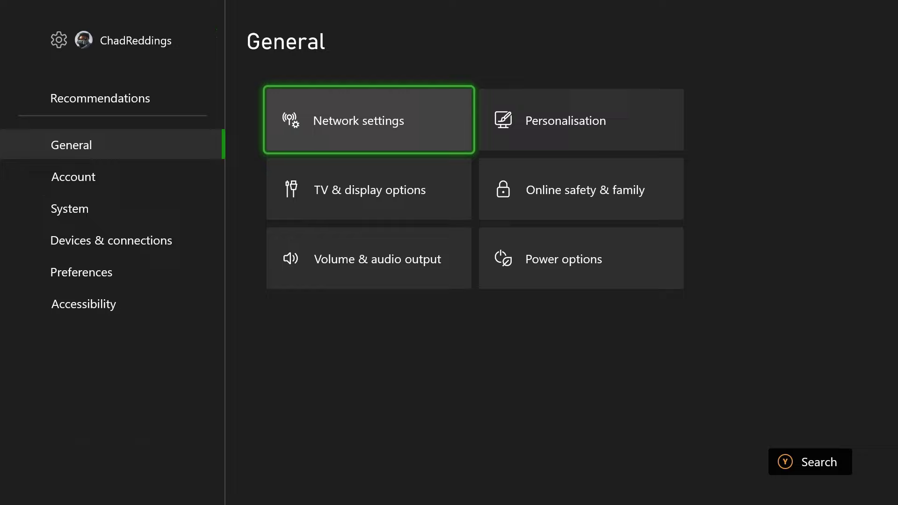
key("Left")
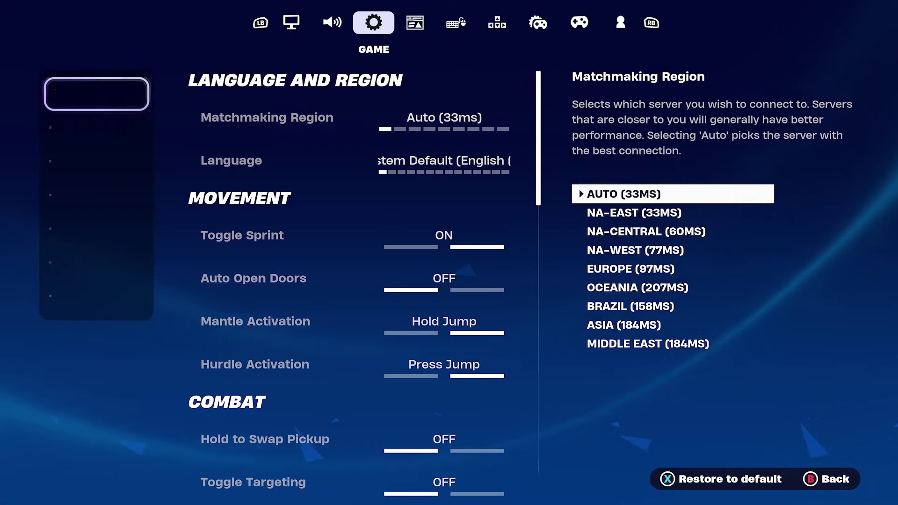
key("Escape")
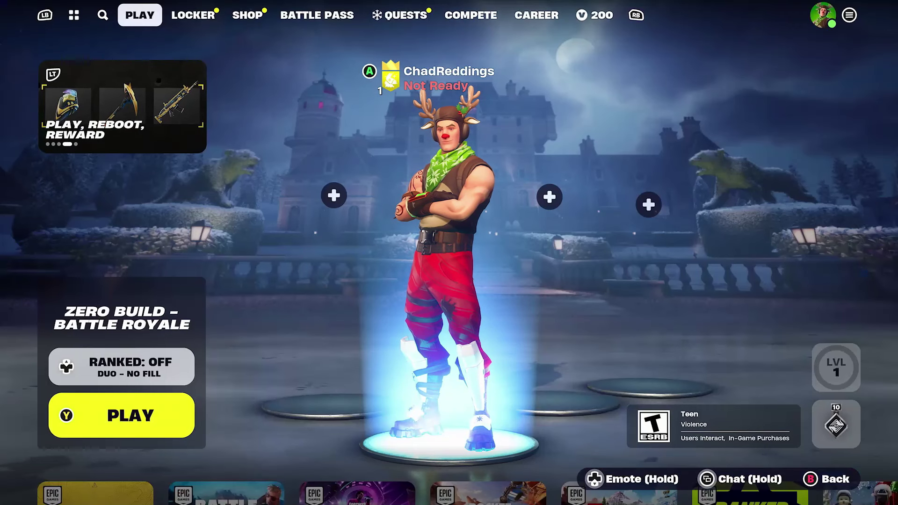